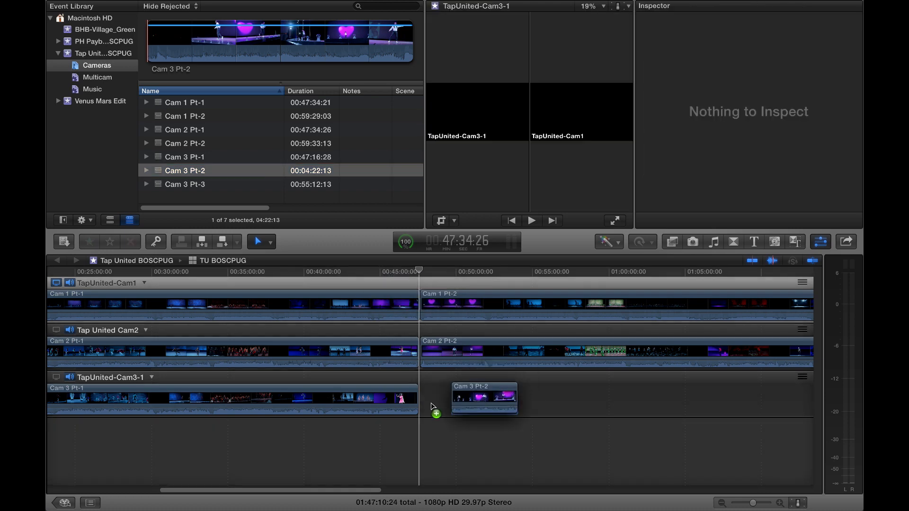
- Add Cam 3 Pt-2 after Cam 3 Pt-1 in the TapUnited-Cam3-1 angle, and sync the Cam 2 Pt-2 clip to the monitoring angle
{"action": "left_click_drag", "start_coordinate": [159, 187], "coordinate": [494, 401]}
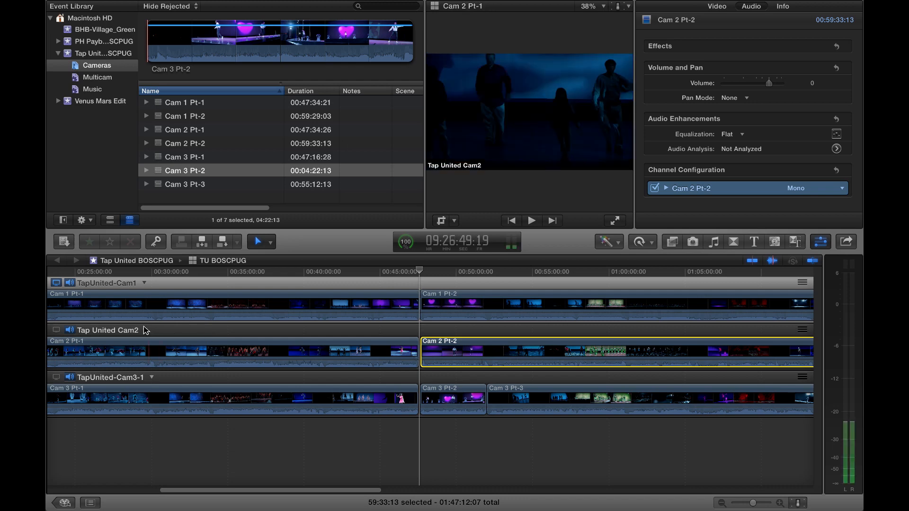
{"action": "right_click", "coordinate": [147, 330]}
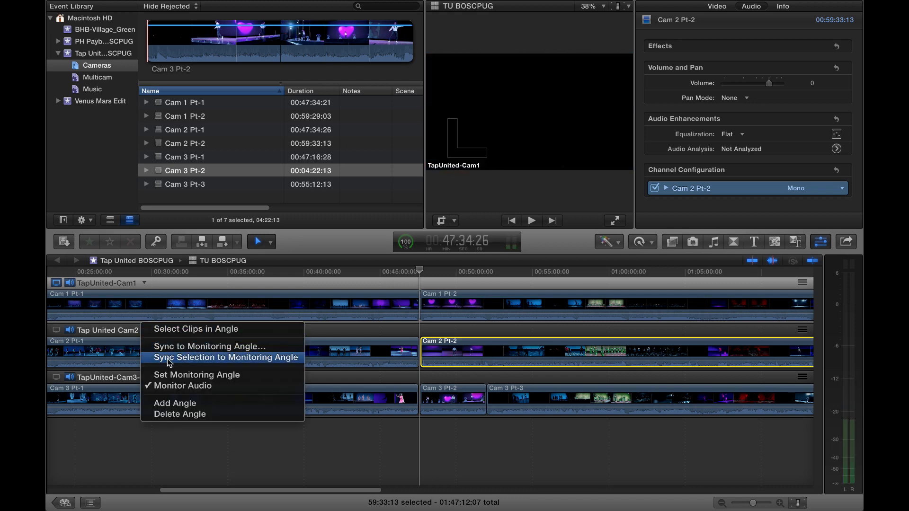
{"action": "left_click", "coordinate": [169, 360]}
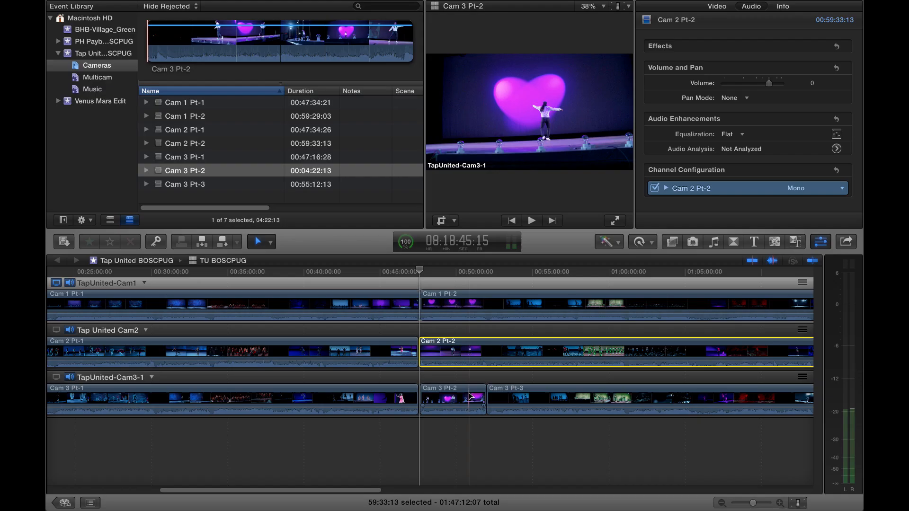
- Sync the Cam 3 Pt-2 clip and the Cam 3 Pt-3 clip, one after the other, to the monitoring angle
{"action": "left_click", "coordinate": [470, 396]}
{"action": "left_click", "coordinate": [151, 377]}
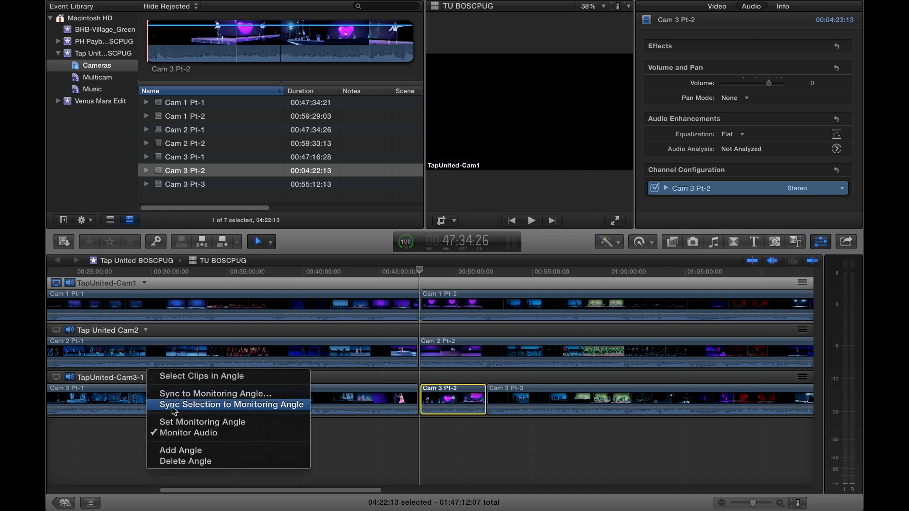
{"action": "left_click", "coordinate": [172, 407]}
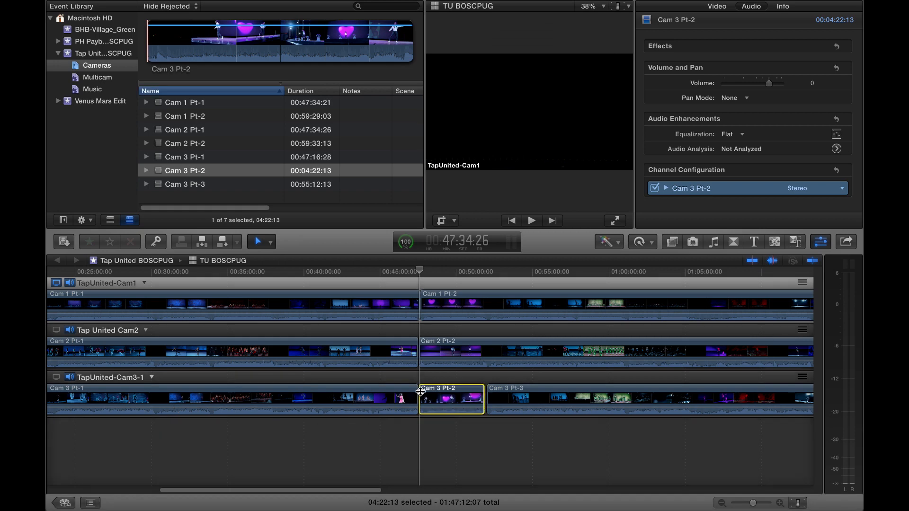
{"action": "left_click", "coordinate": [508, 391]}
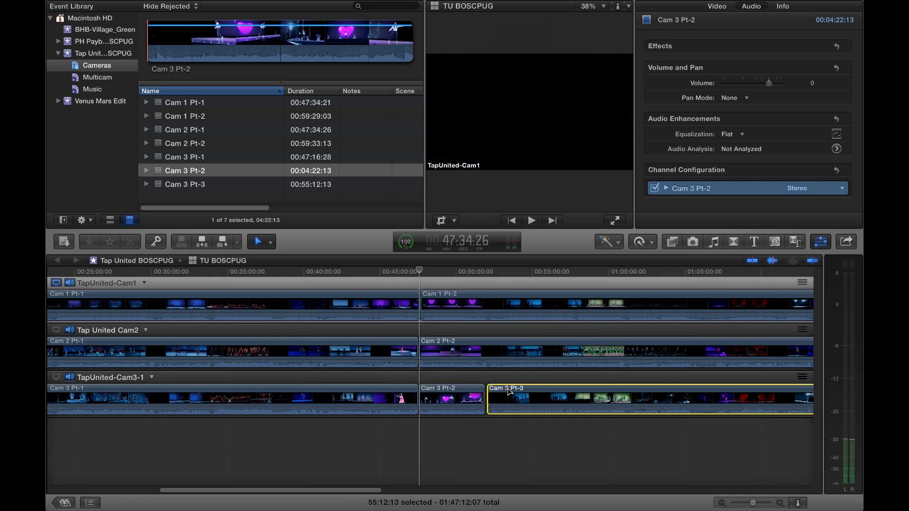
{"action": "left_click", "coordinate": [151, 377]}
{"action": "left_click", "coordinate": [167, 410]}
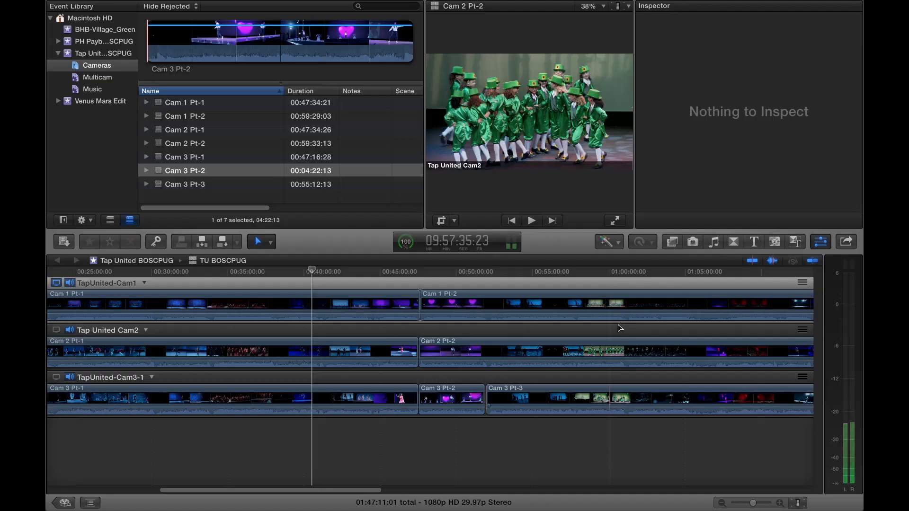
- Expand the channel configuration of Cam 1 Pt-2 and listen to its mono channels, ending with the clip deselected
{"action": "left_click", "coordinate": [623, 307]}
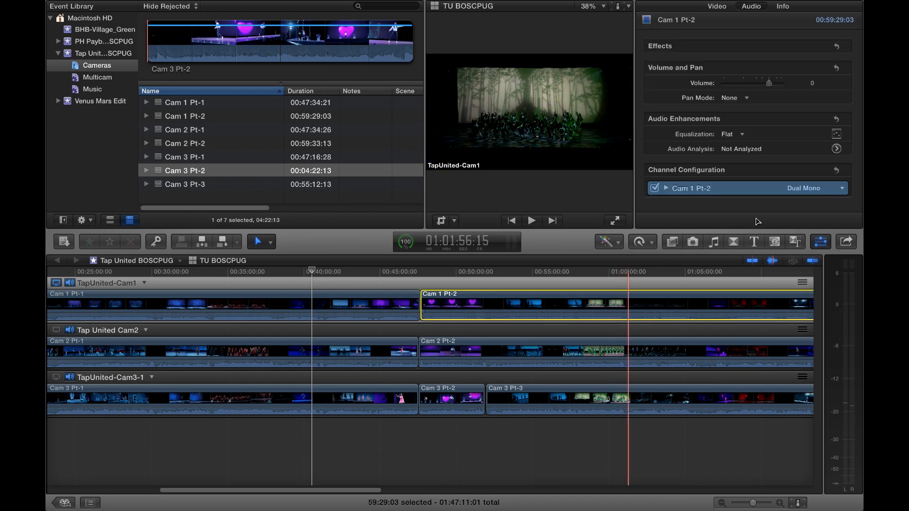
{"action": "left_click", "coordinate": [665, 188]}
{"action": "scroll", "coordinate": [677, 171], "scroll_direction": "down", "scroll_amount": 3}
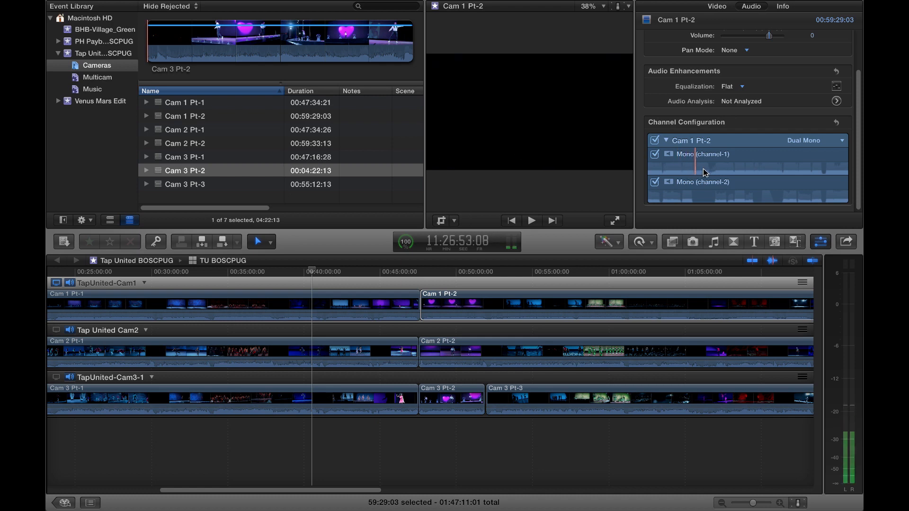
{"action": "key", "text": "space"}
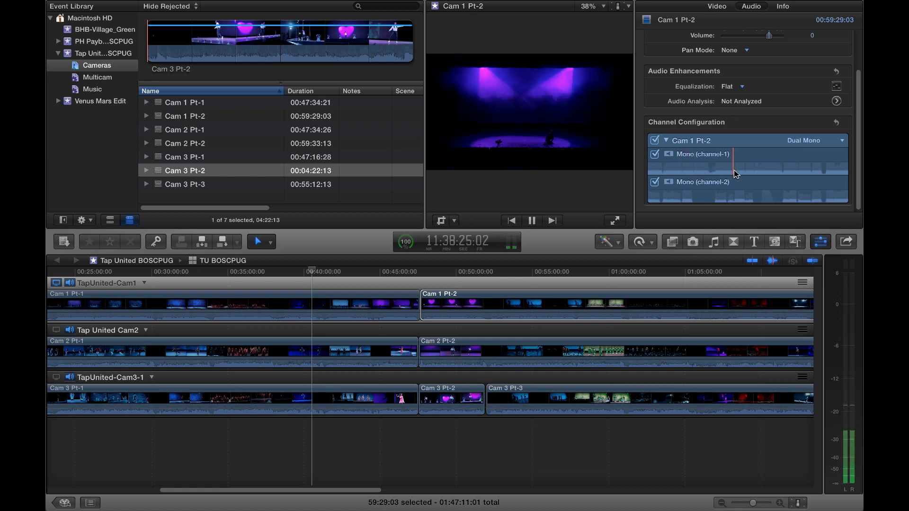
{"action": "key", "text": "space"}
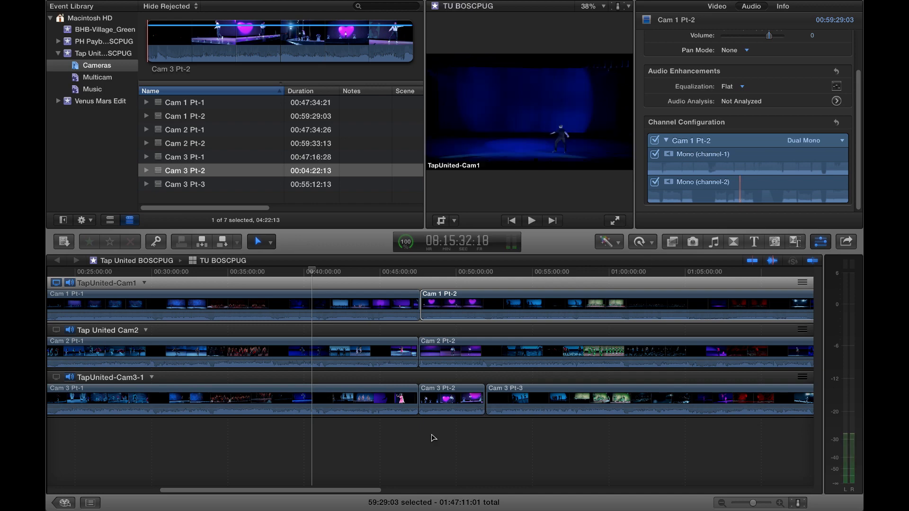
{"action": "left_click", "coordinate": [362, 465]}
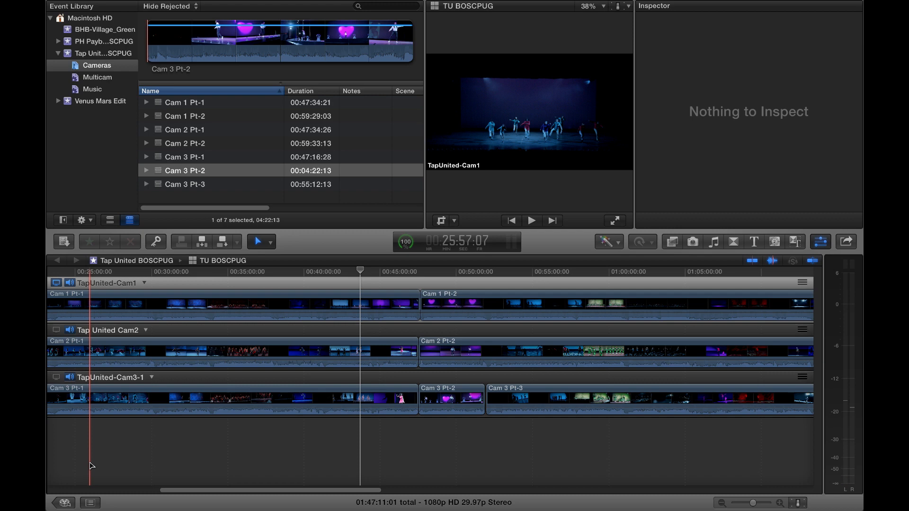
- Add a new angle to the TU BOSCPUG multicam clip and name it "Music"
{"action": "key", "text": "super+equal"}
{"action": "key", "text": "super+equal"}
{"action": "scroll", "coordinate": [120, 476], "scroll_direction": "left", "scroll_amount": 20}
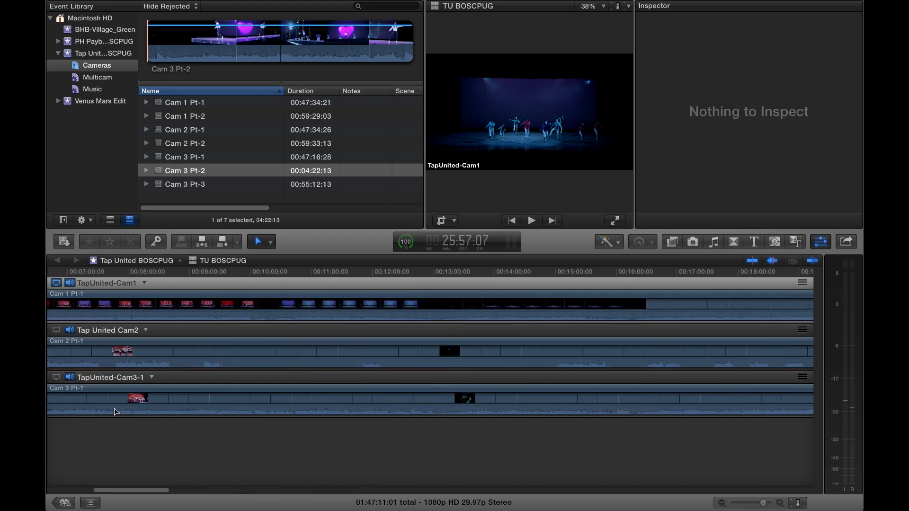
{"action": "scroll", "coordinate": [98, 464], "scroll_direction": "left", "scroll_amount": 9}
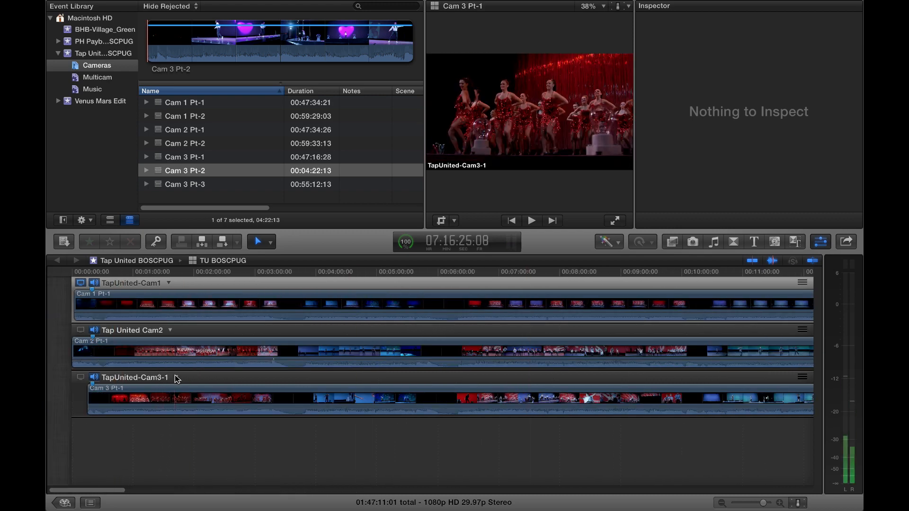
{"action": "left_click", "coordinate": [177, 379]}
{"action": "left_click", "coordinate": [203, 450]}
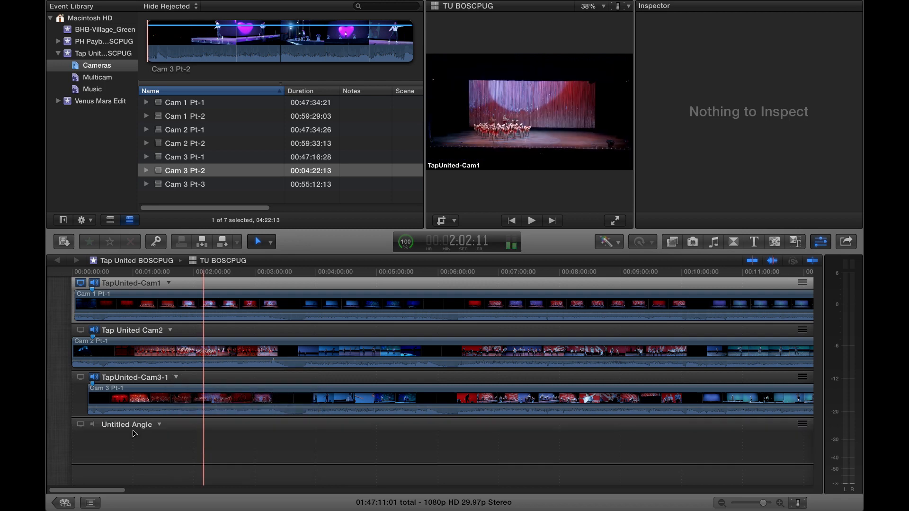
{"action": "double_click", "coordinate": [129, 425]}
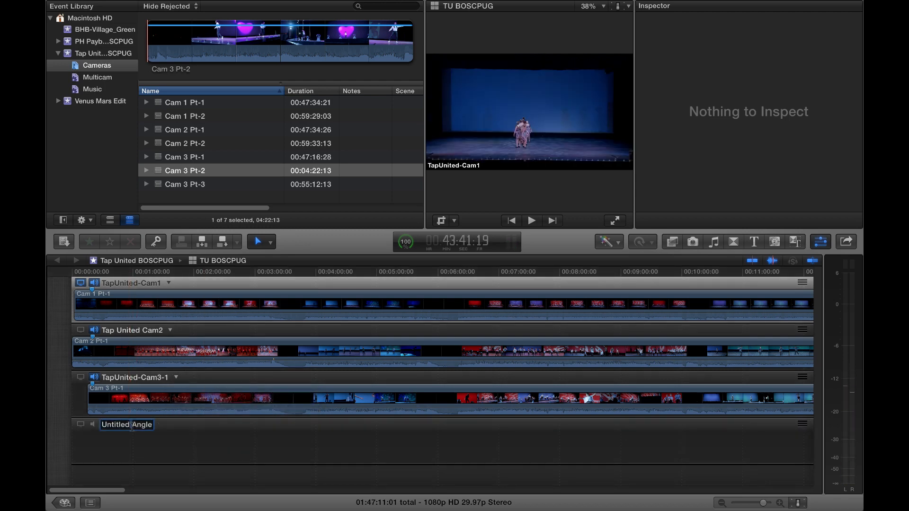
{"action": "type", "text": "Music"}
{"action": "key", "text": "Return"}
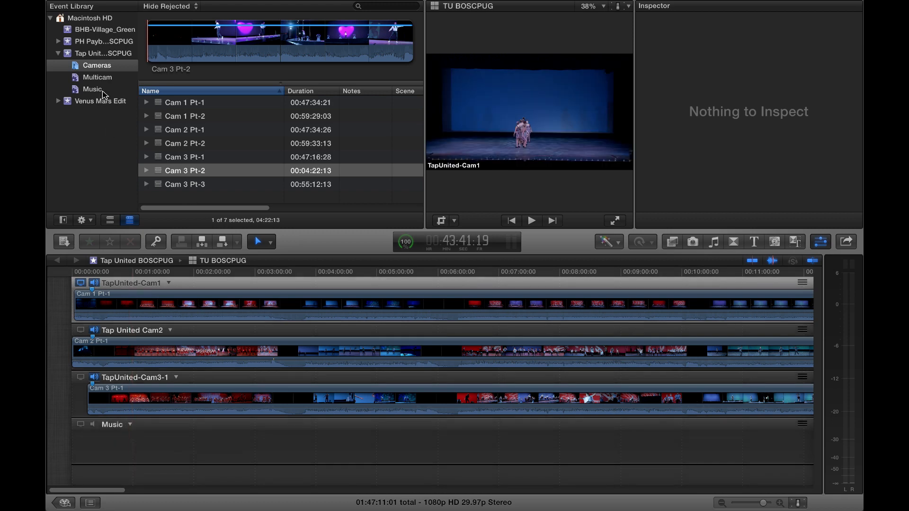
- Place the song 01 Cinema Italiano_ from the Music collection in the Music angle, starting at 32:12
{"action": "left_click", "coordinate": [104, 92]}
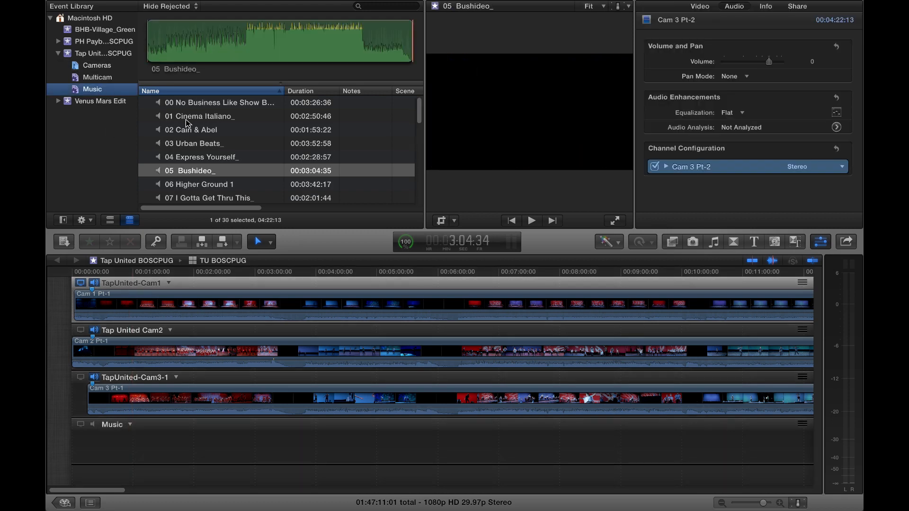
{"action": "left_click", "coordinate": [105, 273]}
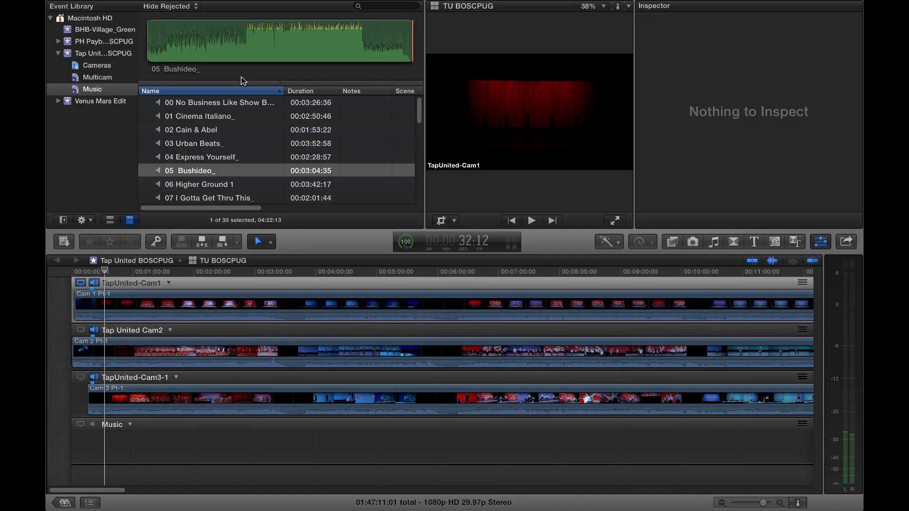
{"action": "left_click_drag", "start_coordinate": [228, 117], "coordinate": [107, 450]}
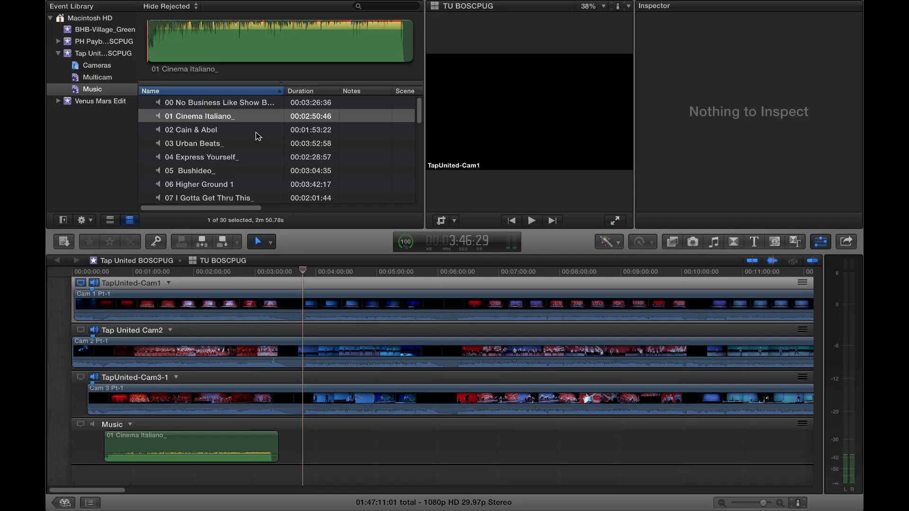
- Place 02 Cain & Abel at about 3:46:29 and 03 Urban Beats_ at about 6:20:00 in the Music angle
{"action": "left_click", "coordinate": [258, 131]}
{"action": "left_click_drag", "start_coordinate": [258, 132], "coordinate": [290, 449]}
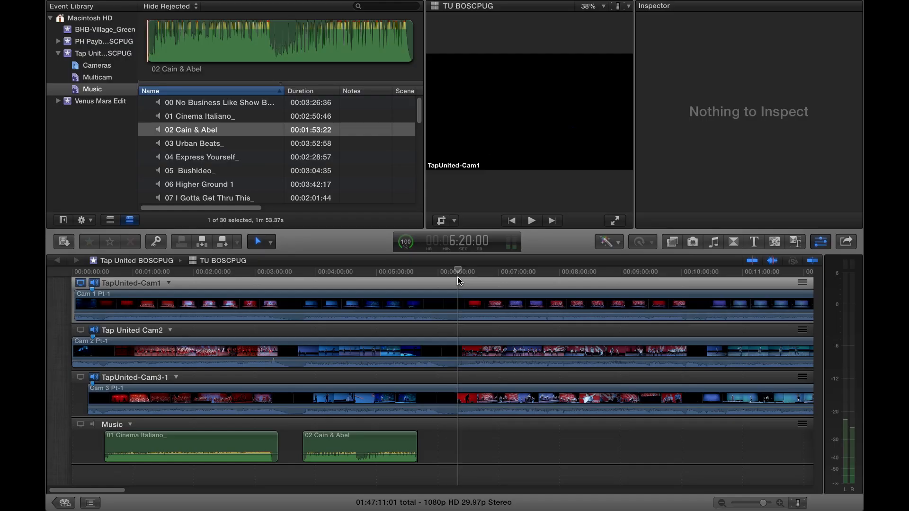
{"action": "left_click", "coordinate": [180, 143]}
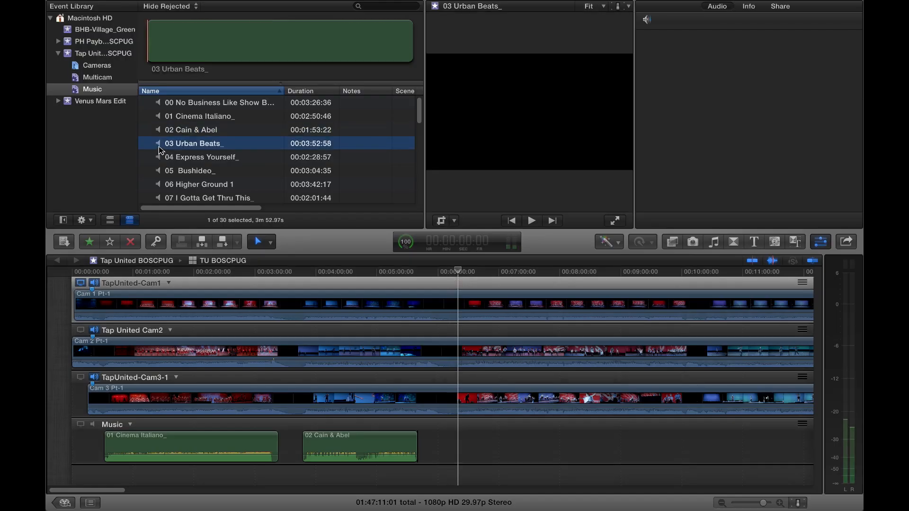
{"action": "left_click_drag", "start_coordinate": [343, 304], "coordinate": [459, 450]}
- Sync only the 01 Cinema Italiano_ clip in the Music angle to the monitoring angle
{"action": "left_click", "coordinate": [206, 448]}
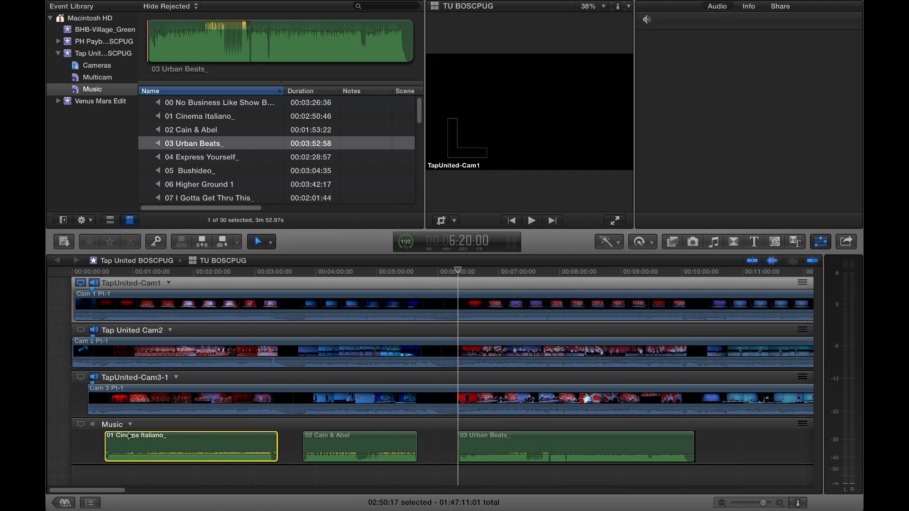
{"action": "right_click", "coordinate": [131, 425]}
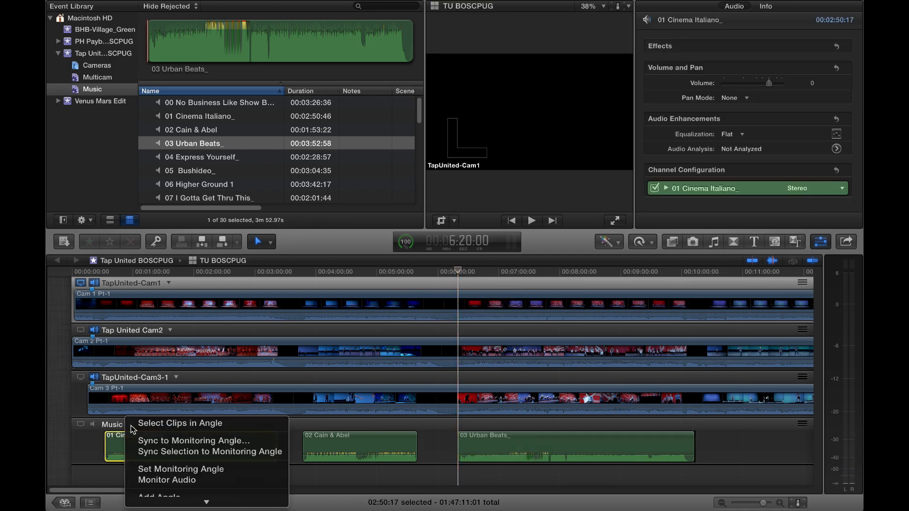
{"action": "left_click", "coordinate": [149, 454]}
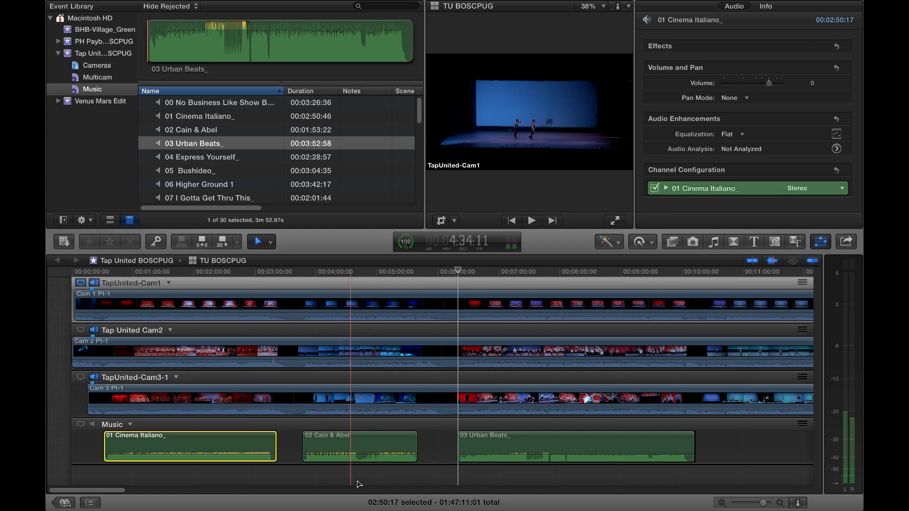
- Select the 02 Cain & Abel and 03 Urban Beats_ clips together and sync the selection to the monitoring angle
{"action": "left_click", "coordinate": [435, 447]}
{"action": "left_click", "coordinate": [360, 447]}
{"action": "left_click", "coordinate": [575, 447], "text": "super"}
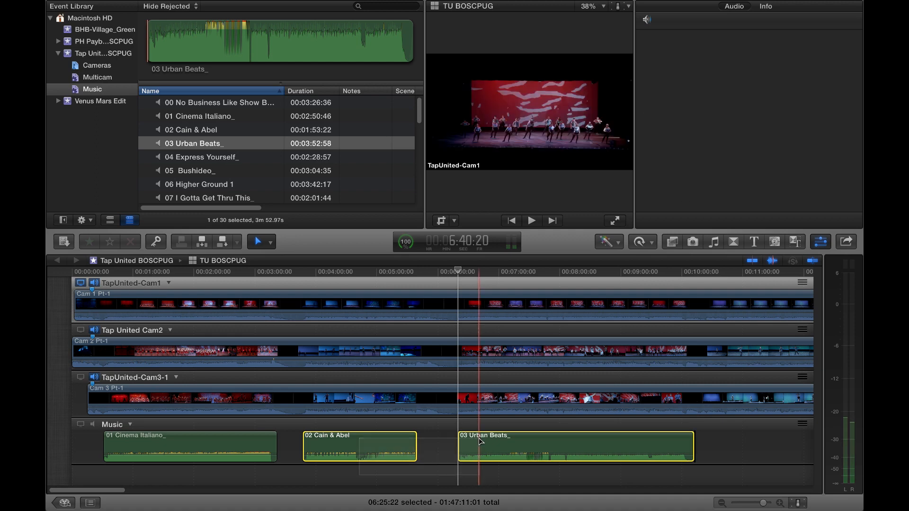
{"action": "right_click", "coordinate": [131, 424]}
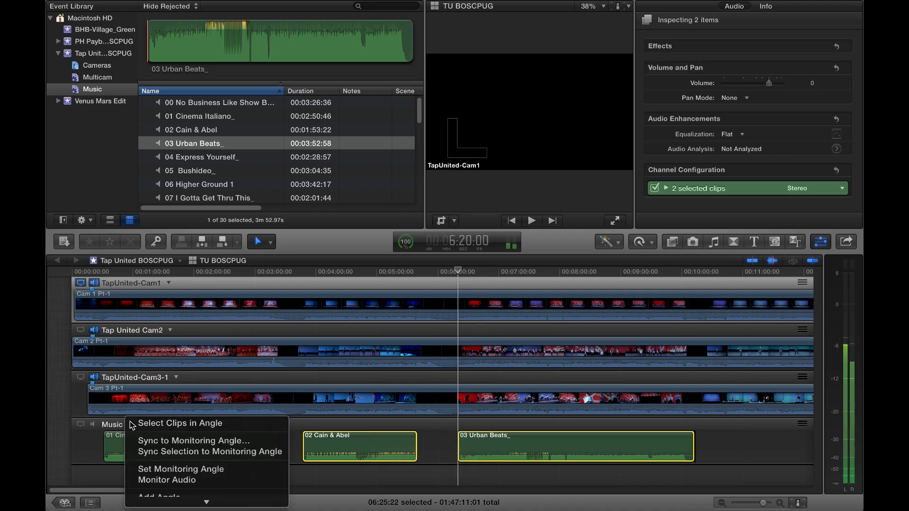
{"action": "left_click", "coordinate": [148, 453]}
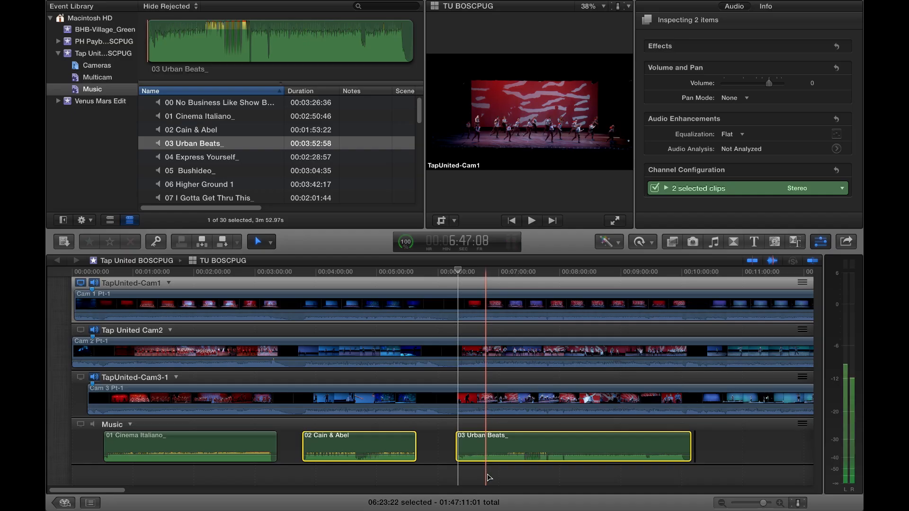
- Play the first song section around 2:36 with the Music angle's audio monitored to check its sync, and stop playback
{"action": "left_click", "coordinate": [503, 439]}
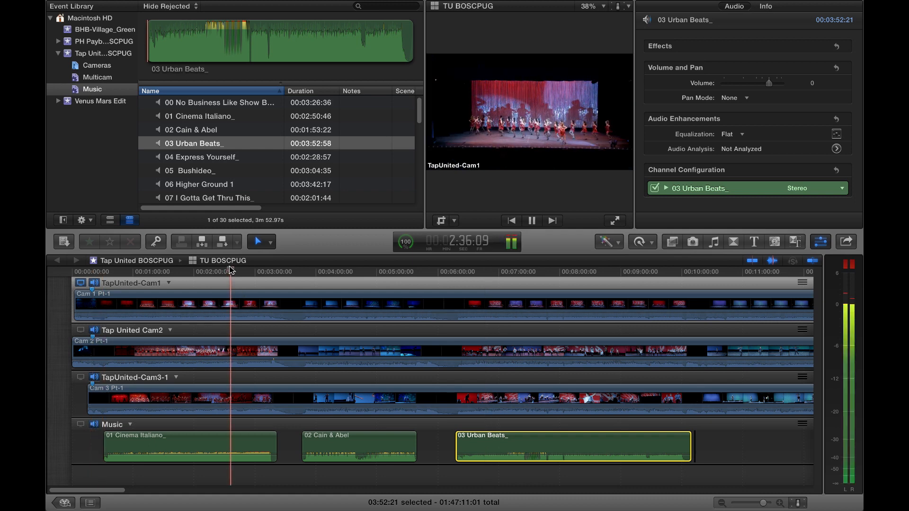
{"action": "key", "text": "space"}
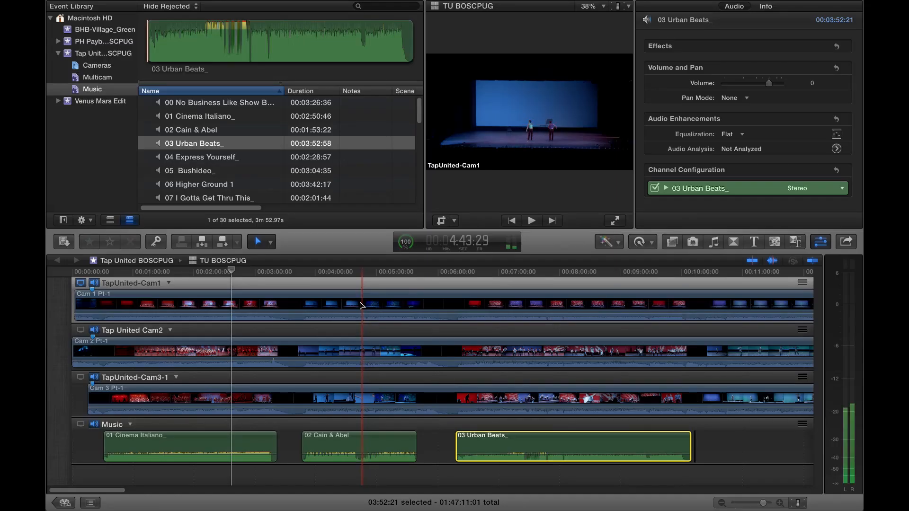
- Disable Mono (channel-2) in the audio channel configuration of the Cam 1 Pt-1 clip
{"action": "left_click", "coordinate": [361, 305]}
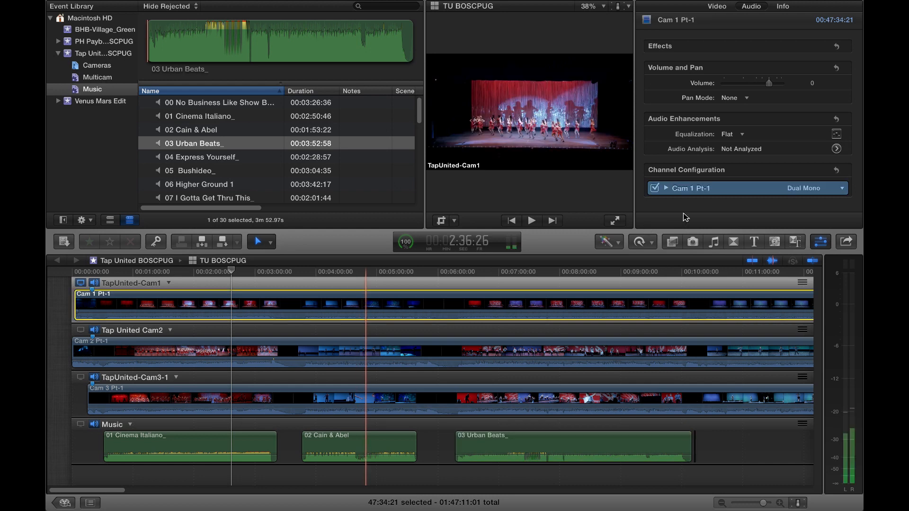
{"action": "left_click", "coordinate": [668, 188]}
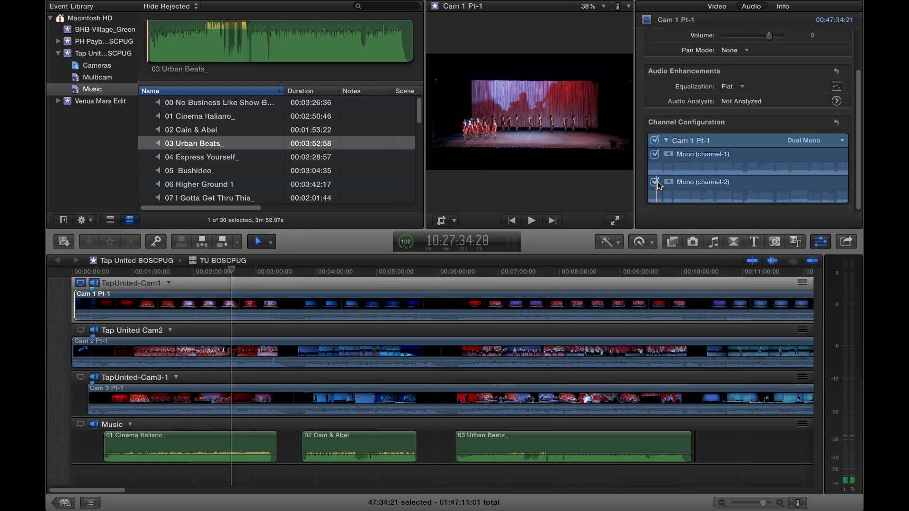
{"action": "left_click", "coordinate": [655, 182]}
- Find the Logic Compressor effect with the search "compr" and apply it to the Cam 1 Pt-1 clip
{"action": "left_click", "coordinate": [322, 306]}
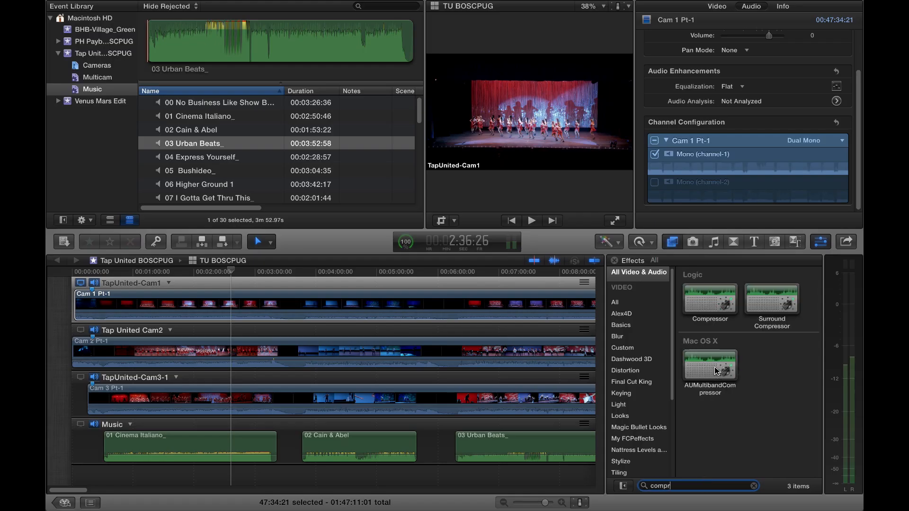
{"action": "left_click_drag", "start_coordinate": [718, 296], "coordinate": [476, 301]}
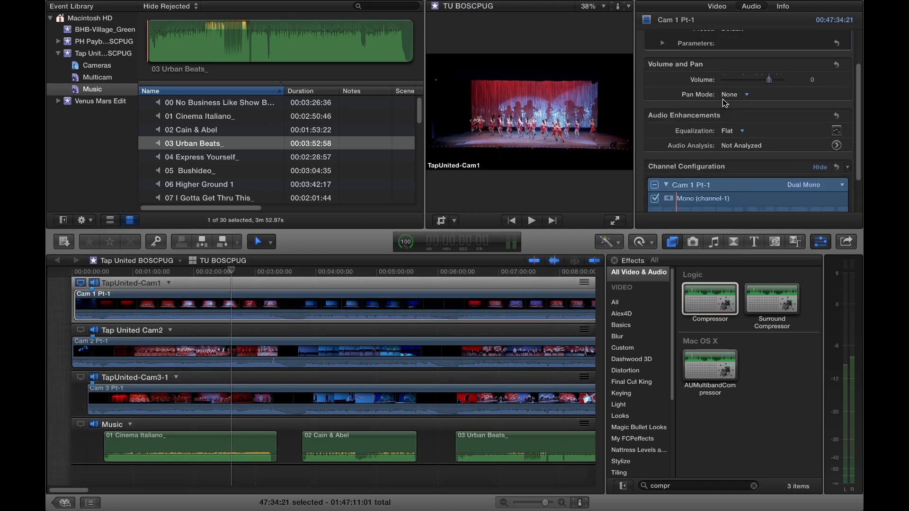
{"action": "scroll", "coordinate": [751, 39], "scroll_direction": "down", "scroll_amount": 1}
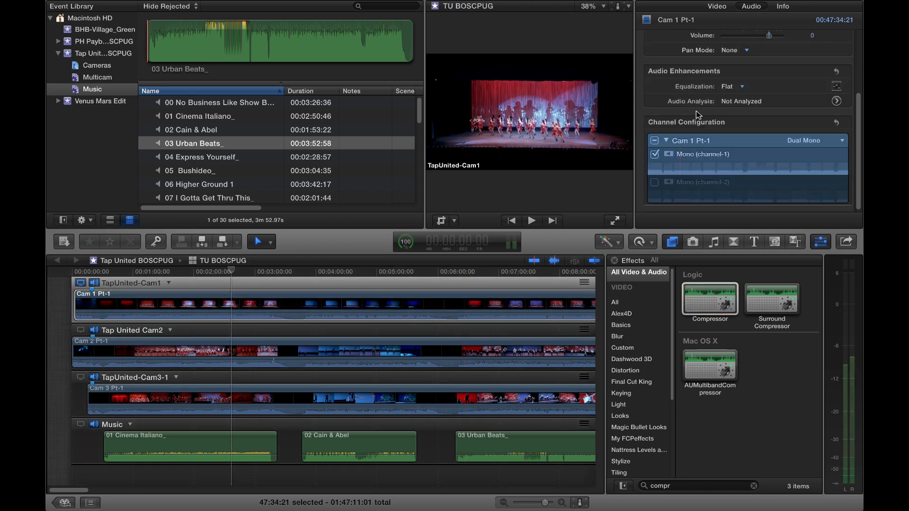
- Apply the Snare Compression preset to the Compressor effect on Cam 1 Pt-1 and close the Effects browser
{"action": "scroll", "coordinate": [697, 115], "scroll_direction": "up", "scroll_amount": 5}
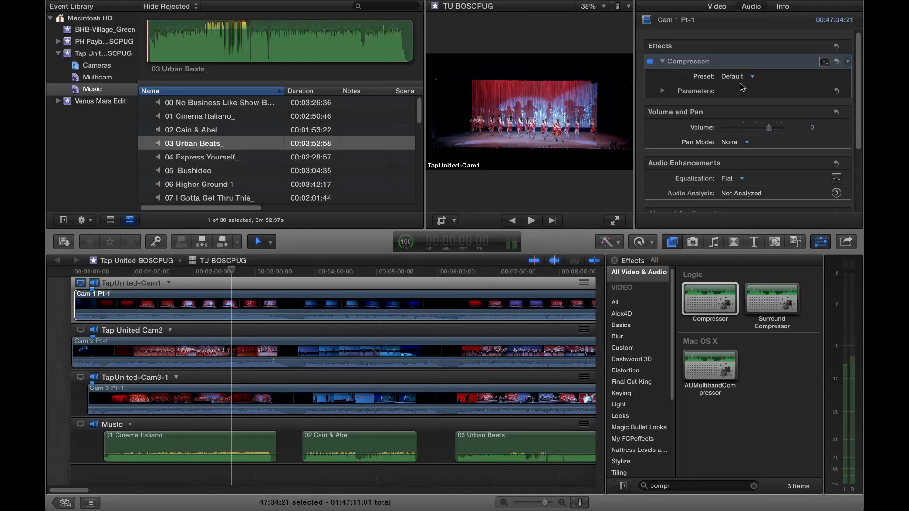
{"action": "left_click", "coordinate": [738, 77]}
{"action": "mouse_move", "coordinate": [749, 107]}
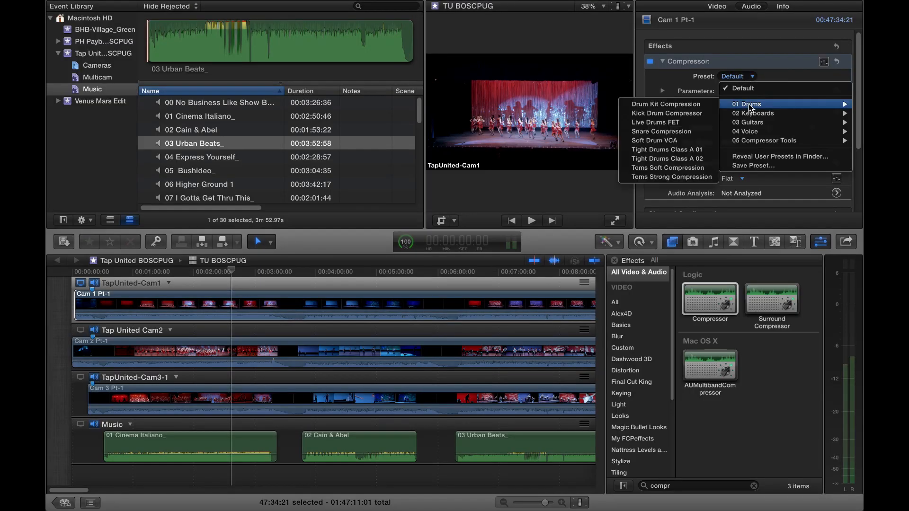
{"action": "left_click", "coordinate": [704, 131]}
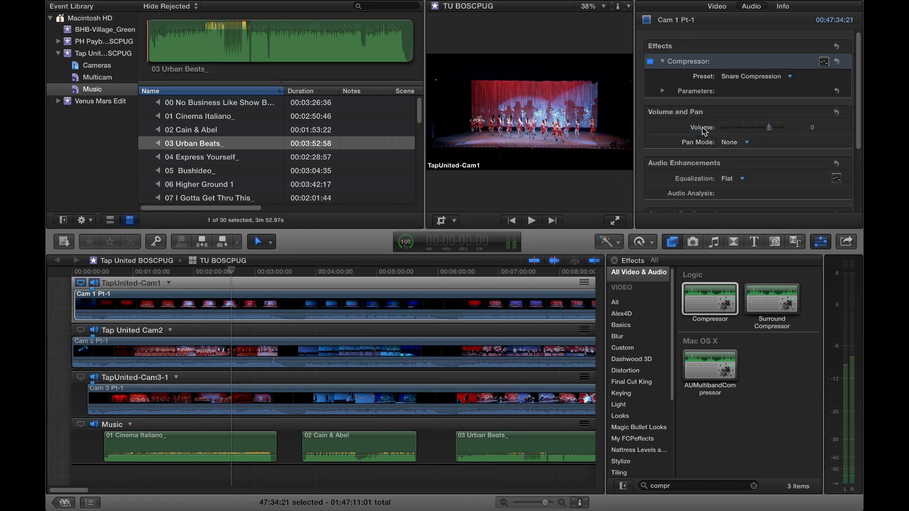
{"action": "left_click", "coordinate": [614, 261]}
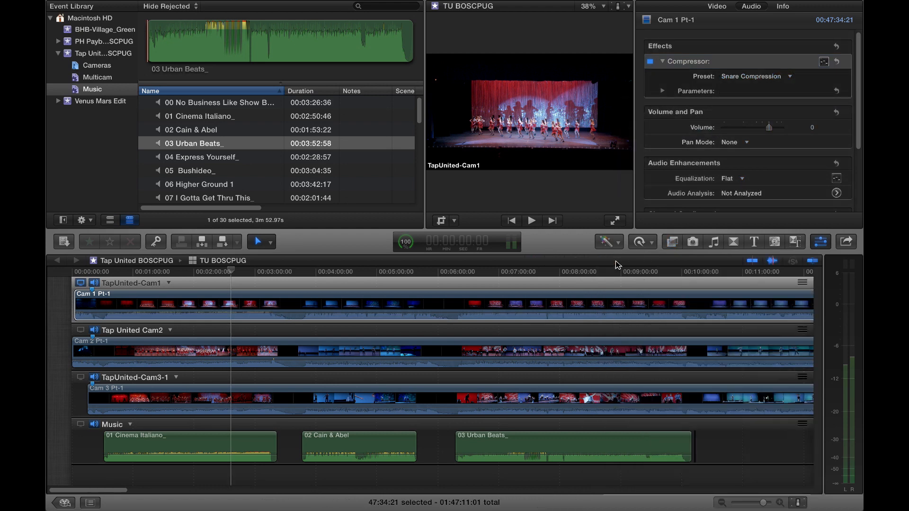
- Select the Cam 2 Pt-1 and Cam 3 Pt-1 clips together and set their volume to -30 dB
{"action": "left_click", "coordinate": [236, 352]}
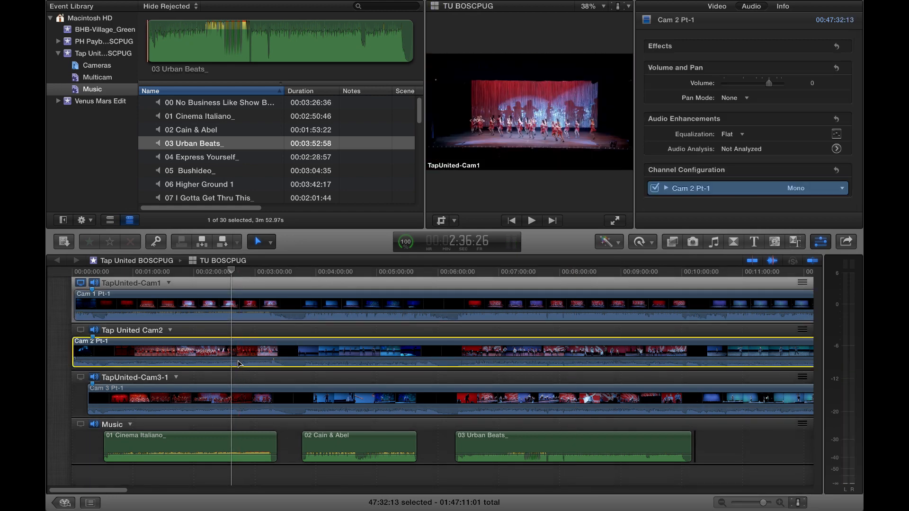
{"action": "left_click", "coordinate": [238, 393], "text": "super"}
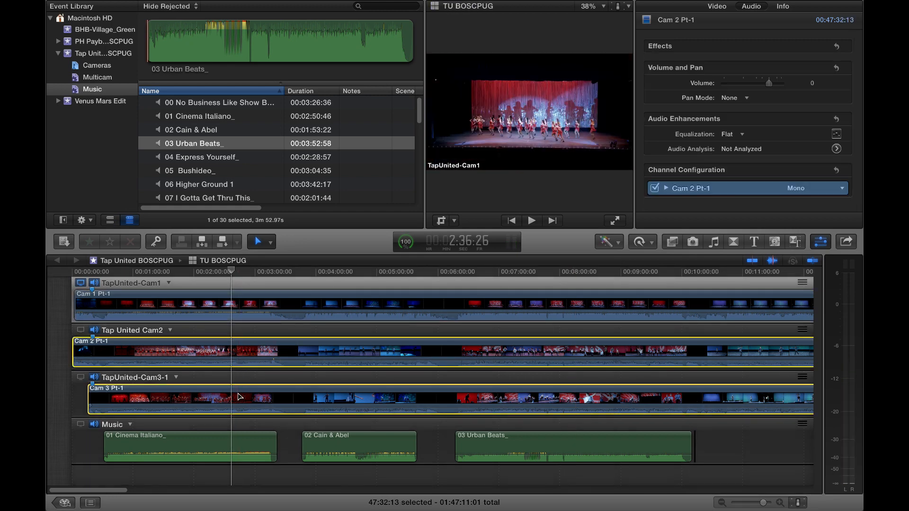
{"action": "left_click", "coordinate": [812, 83]}
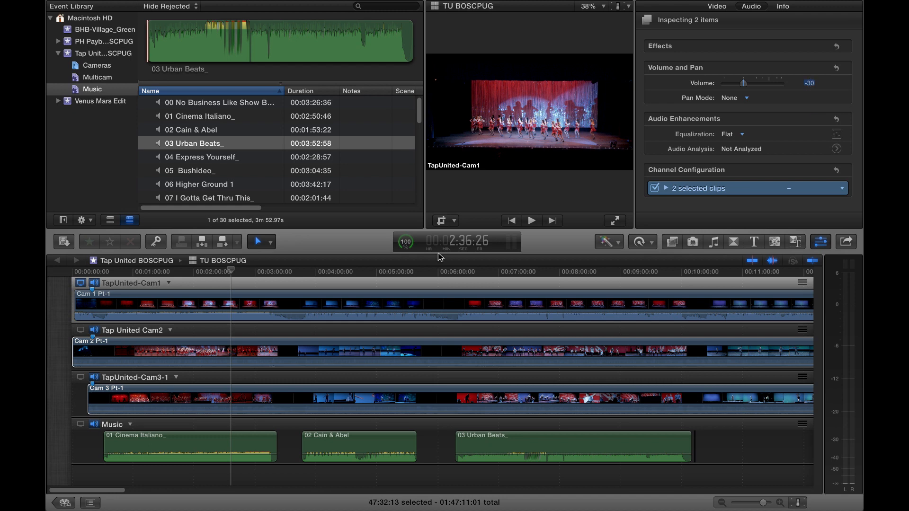
- Select all three song clips in the Music angle and set their volume to -10 dB
{"action": "left_click", "coordinate": [222, 445]}
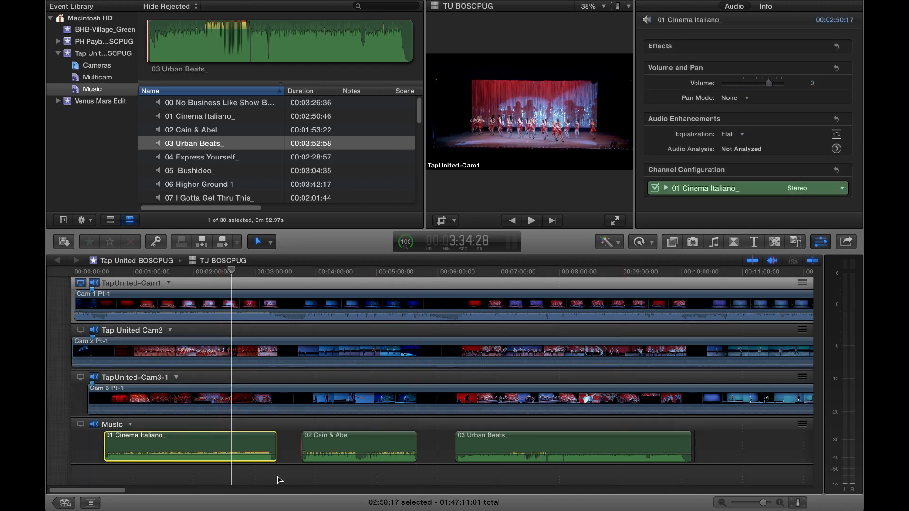
{"action": "left_click_drag", "start_coordinate": [260, 473], "coordinate": [491, 440]}
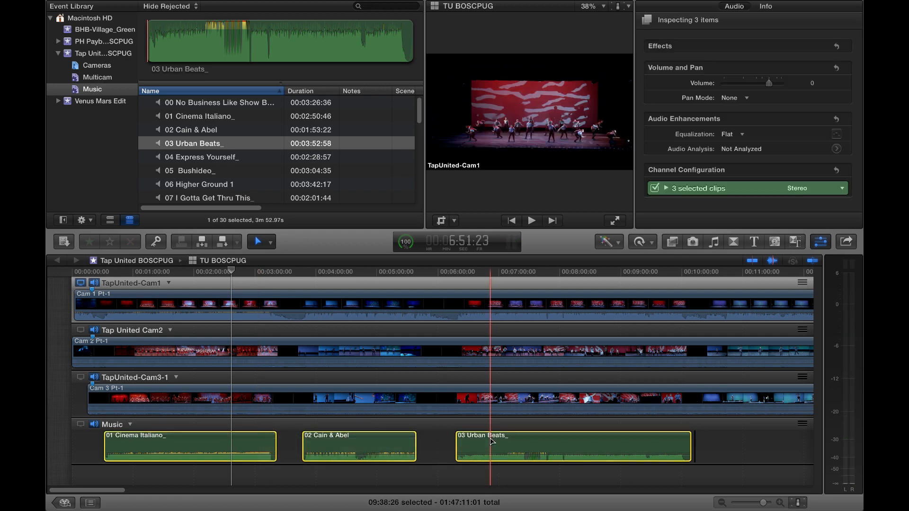
{"action": "left_click", "coordinate": [812, 83]}
{"action": "type", "text": "-10"}
{"action": "key", "text": "Return"}
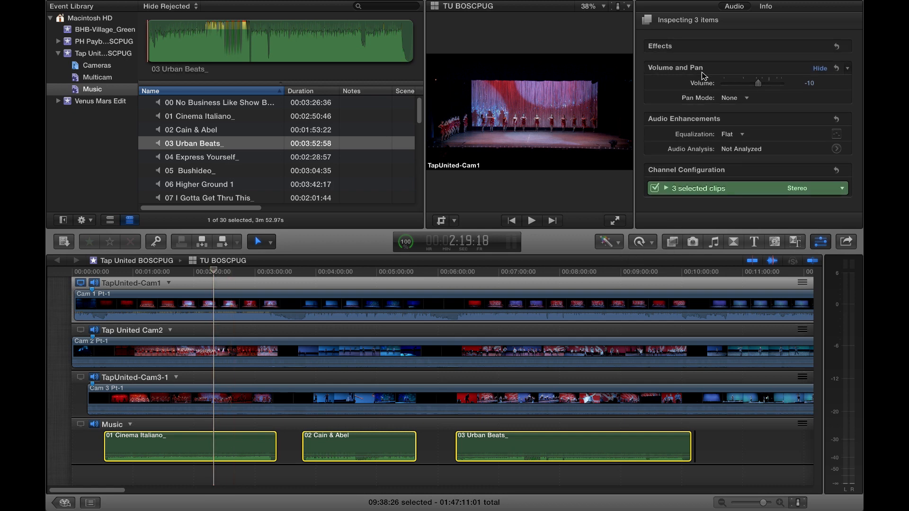
- Monitor only the TapUnited-Cam1 audio and play from about 2:19 to hear Cam 1 Pt-1 with its compressor
{"action": "left_click", "coordinate": [207, 305]}
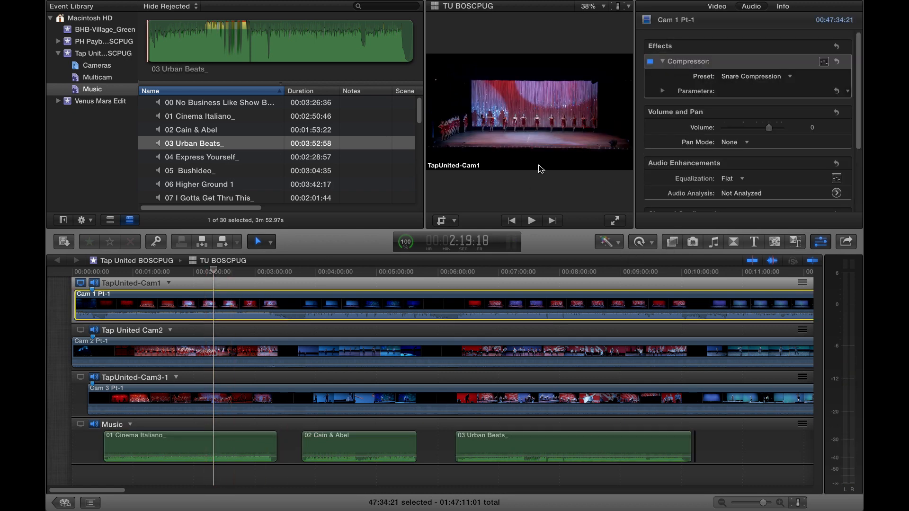
{"action": "left_click", "coordinate": [94, 330]}
{"action": "left_click", "coordinate": [94, 378]}
{"action": "left_click", "coordinate": [215, 308]}
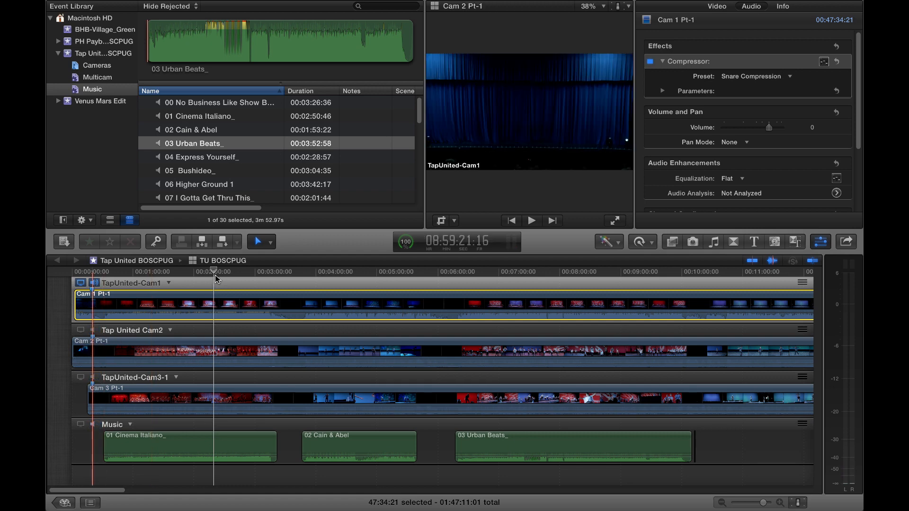
{"action": "key", "text": "space"}
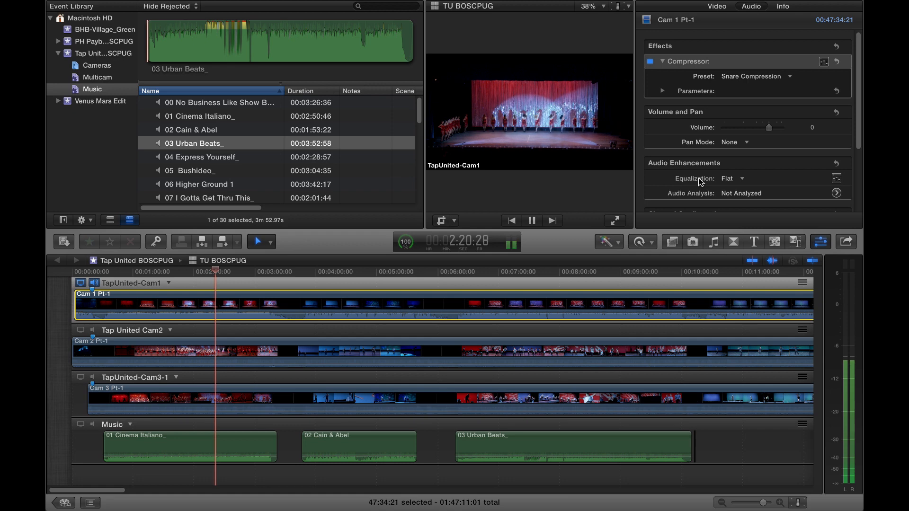
{"action": "scroll", "coordinate": [696, 184], "scroll_direction": "down", "scroll_amount": 5}
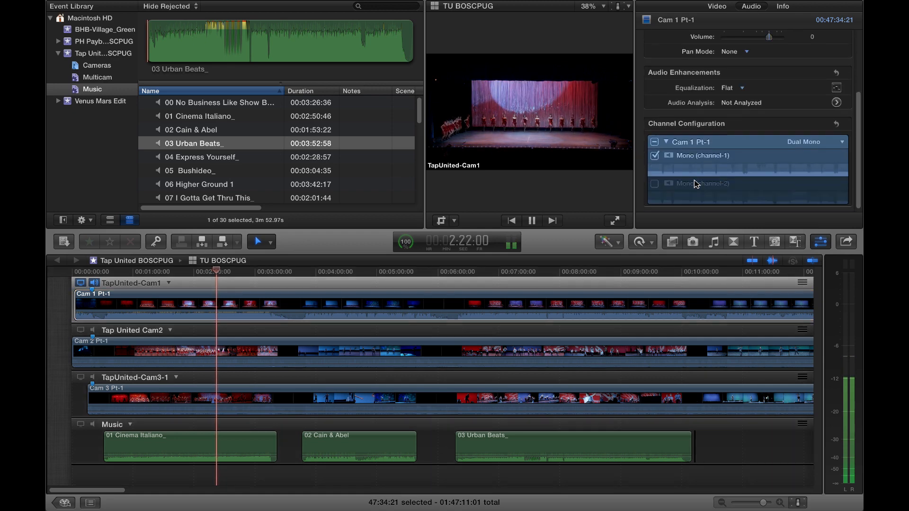
{"action": "scroll", "coordinate": [694, 182], "scroll_direction": "up", "scroll_amount": 1}
{"action": "scroll", "coordinate": [689, 156], "scroll_direction": "up", "scroll_amount": 4}
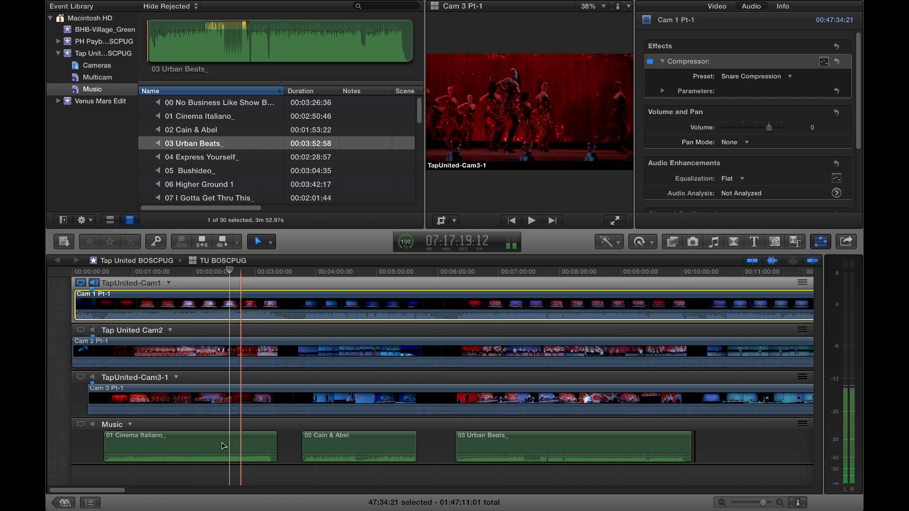
- Turn audio monitoring back on for all angles and enlarge the clip waveforms near the end of the first song
{"action": "left_click", "coordinate": [92, 330]}
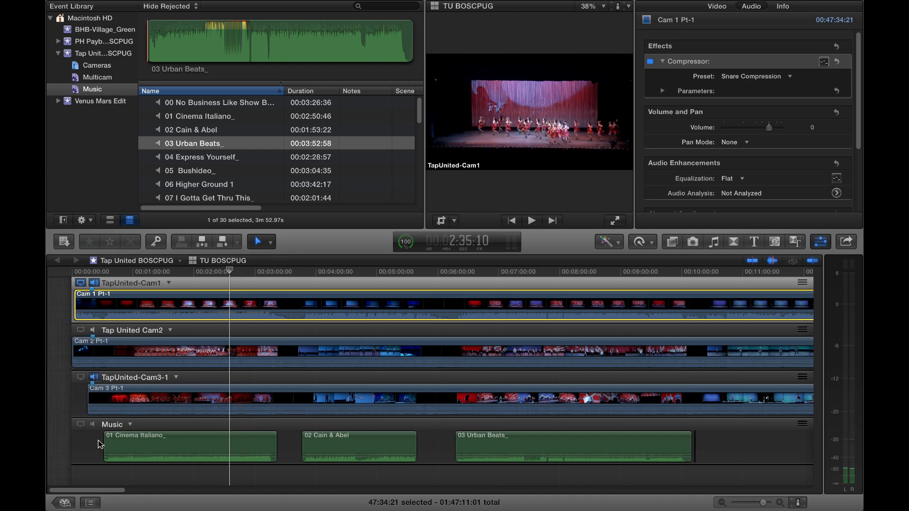
{"action": "left_click", "coordinate": [268, 272]}
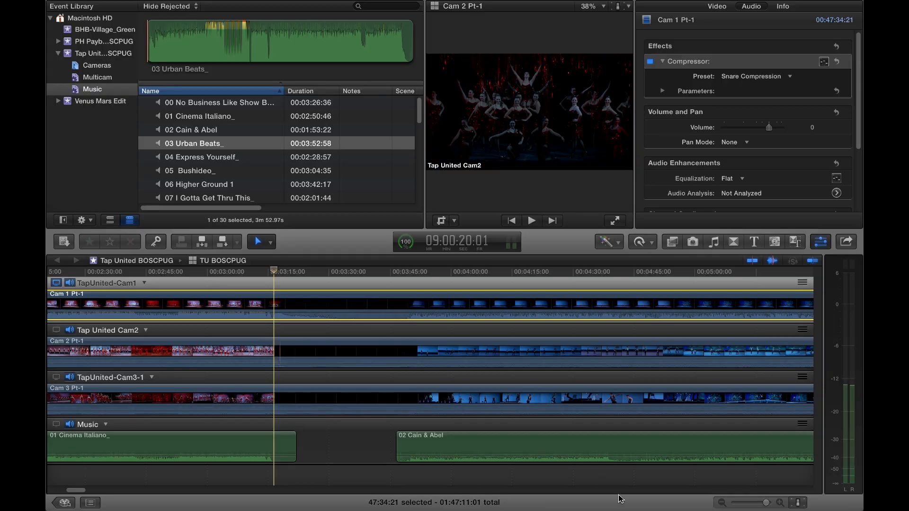
{"action": "left_click", "coordinate": [798, 503]}
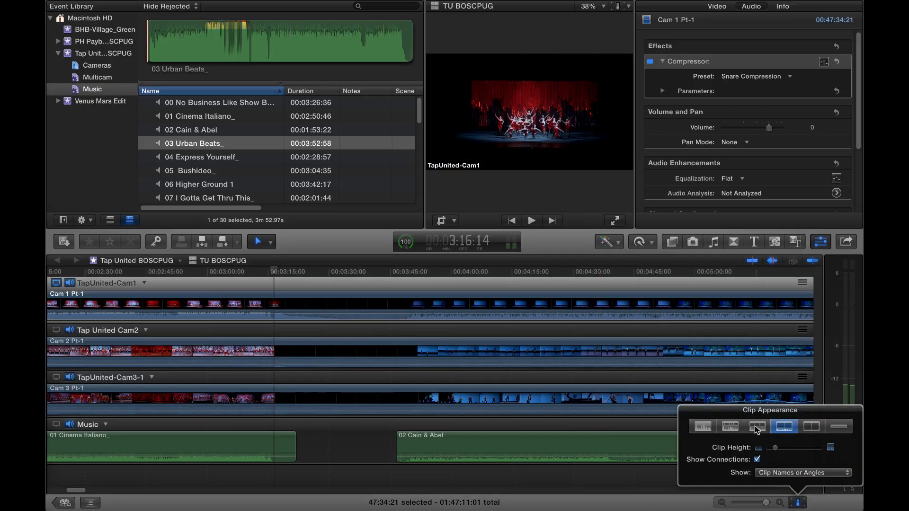
{"action": "left_click", "coordinate": [755, 429]}
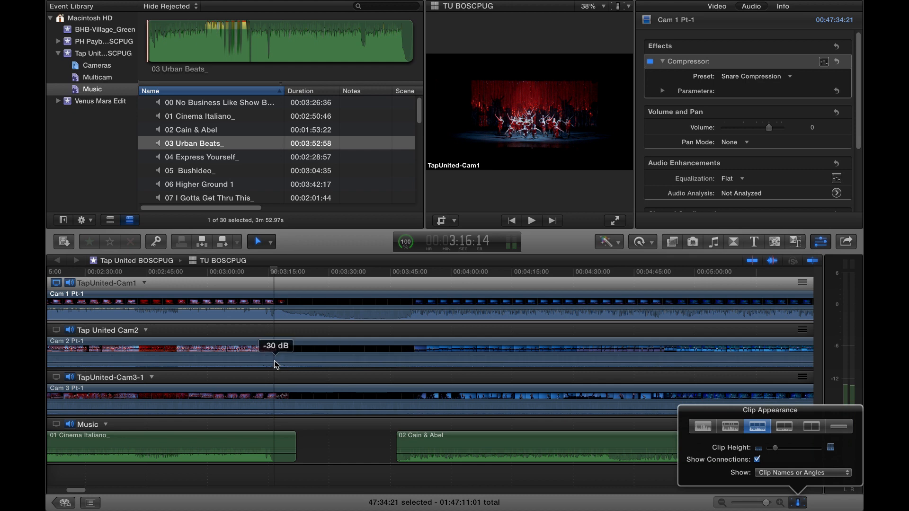
- Add four volume keyframes to Cam 2 Pt-1 around the end of 01 Cinema Italiano_ and raise the level between the middle two
{"action": "left_click", "coordinate": [277, 366]}
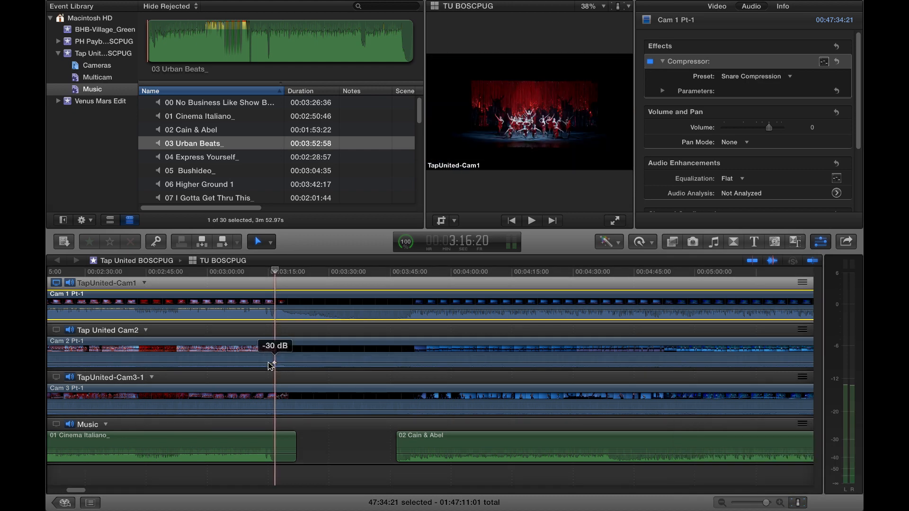
{"action": "left_click", "coordinate": [334, 363], "text": "alt"}
{"action": "left_click", "coordinate": [356, 363], "text": "alt"}
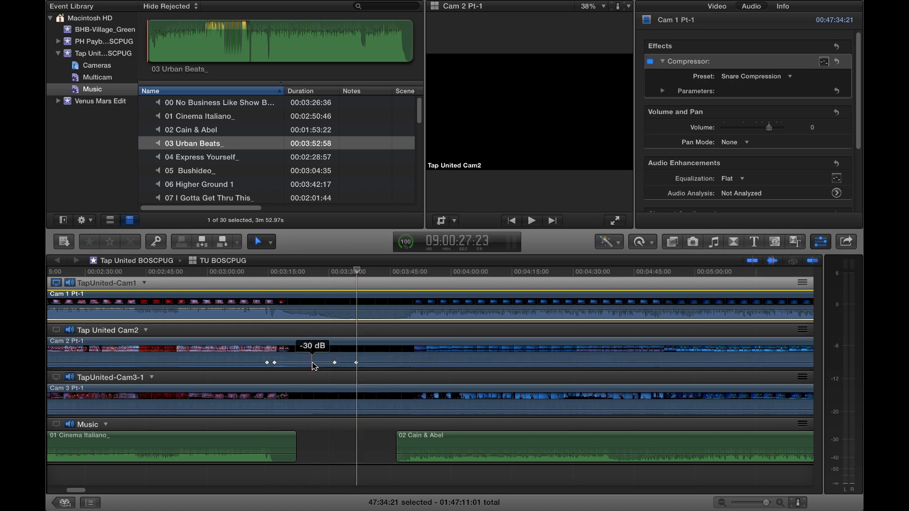
{"action": "left_click_drag", "start_coordinate": [312, 362], "coordinate": [312, 357]}
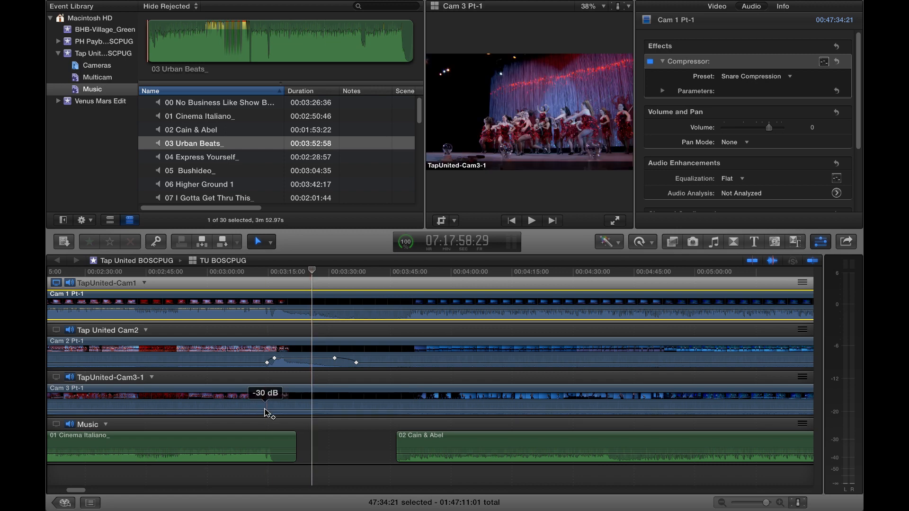
- Add four matching volume keyframes to Cam 3 Pt-1 after the first song and raise the level between the middle two
{"action": "left_click", "coordinate": [264, 410], "text": "alt"}
{"action": "left_click", "coordinate": [274, 409], "text": "alt"}
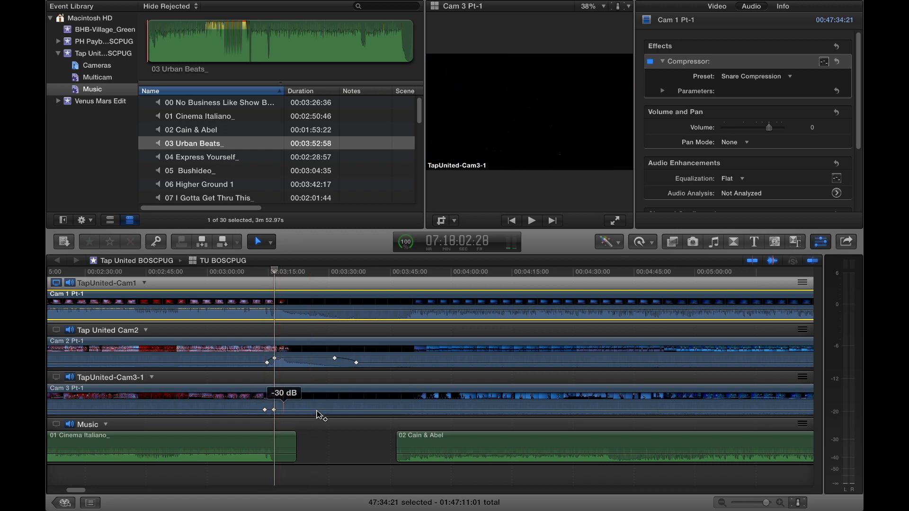
{"action": "left_click", "coordinate": [330, 410], "text": "alt"}
{"action": "left_click", "coordinate": [350, 410], "text": "alt"}
{"action": "left_click_drag", "start_coordinate": [311, 409], "coordinate": [311, 403]}
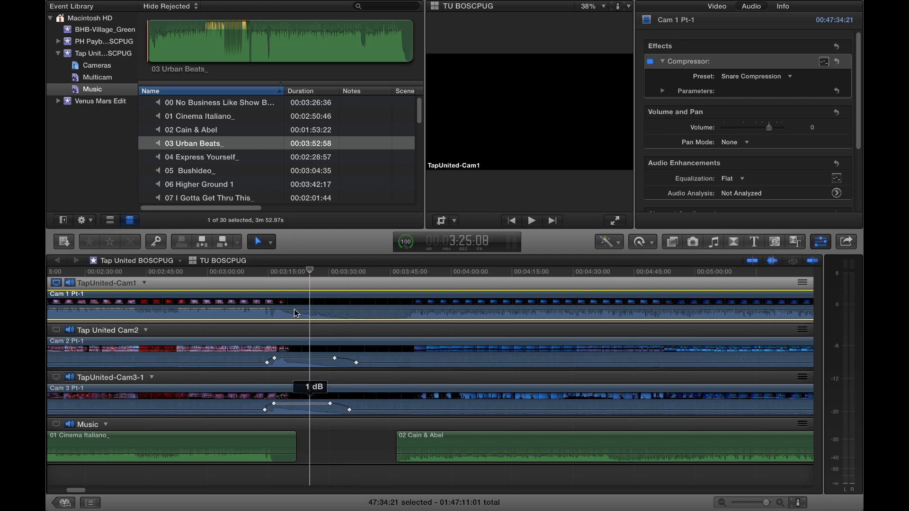
- Play the transition after the first song and the end of 02 Cain & Abel, stopping at about 5:38
{"action": "left_click", "coordinate": [265, 272]}
{"action": "key", "text": "space"}
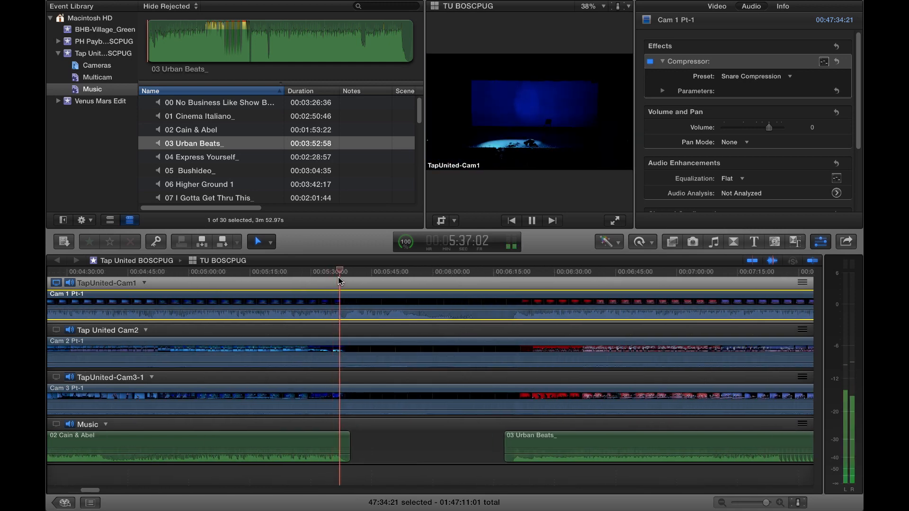
{"action": "key", "text": "space"}
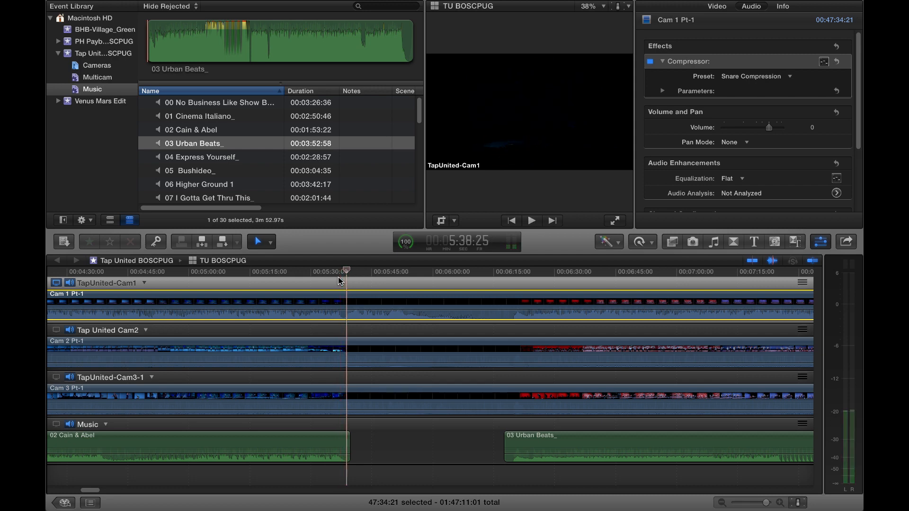
- Range-select the gap before 03 Urban Beats_ on Cam 2 Pt-1 and Cam 3 Pt-1 and raise both volumes, to -1 dB on Cam 2 Pt-1
{"action": "key", "text": "r"}
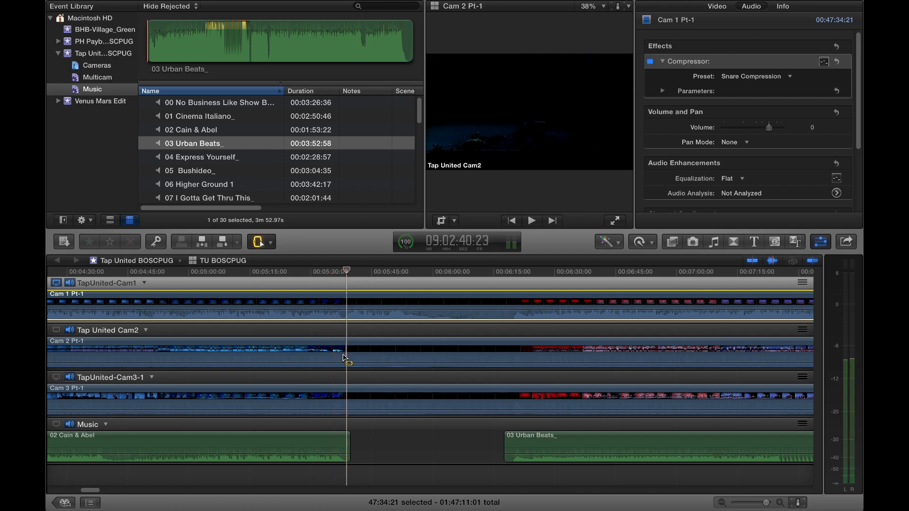
{"action": "left_click_drag", "start_coordinate": [343, 357], "coordinate": [444, 360]}
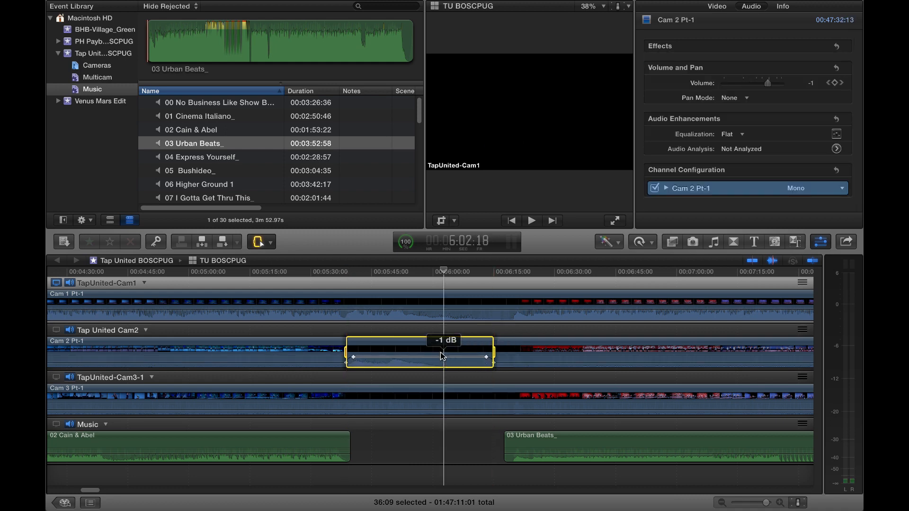
{"action": "left_click_drag", "start_coordinate": [347, 405], "coordinate": [494, 408]}
{"action": "left_click_drag", "start_coordinate": [438, 411], "coordinate": [436, 400]}
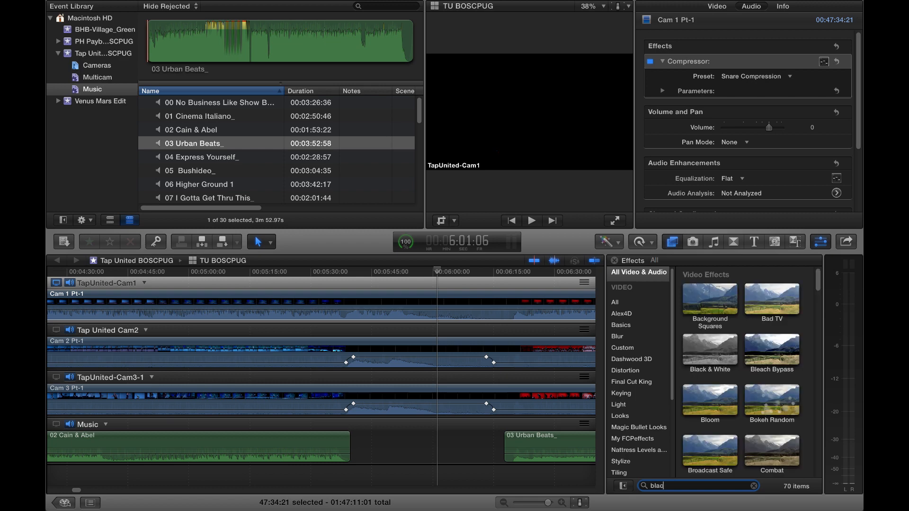
- Find the Black & White effect with the search "black" and apply it to the Cam 1 Pt-1 clip
{"action": "type", "text": "k"}
{"action": "left_click_drag", "start_coordinate": [444, 315], "coordinate": [443, 303]}
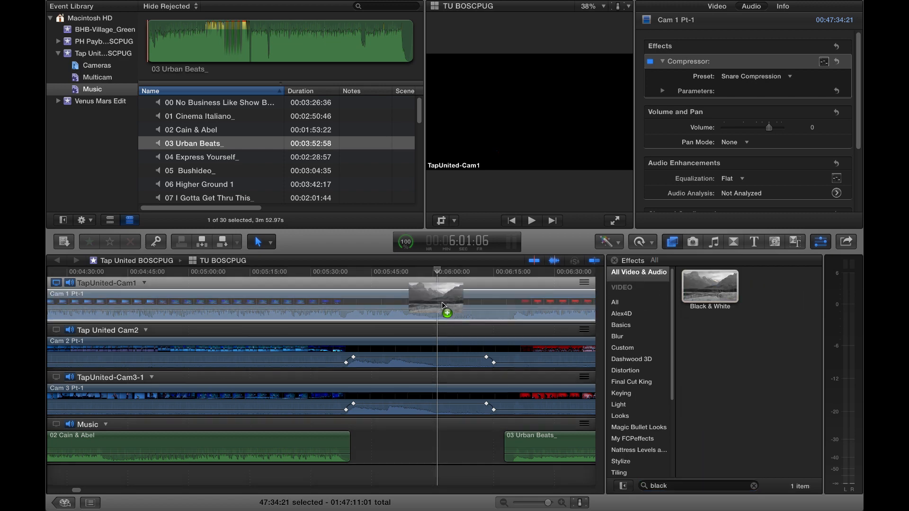